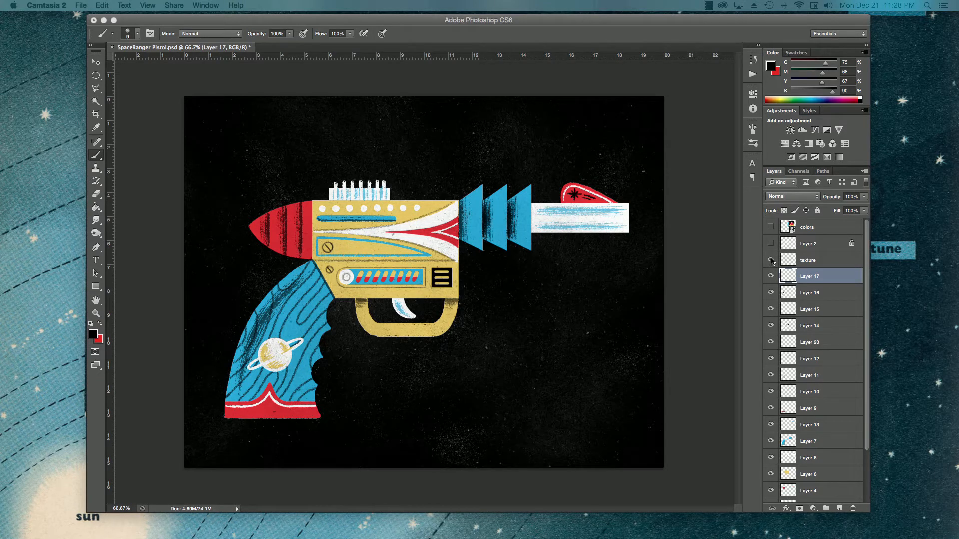
Hide the texture layer and Layers 17, 16, 15, 14 and 20 to strip the pistol's upper details
click(772, 260)
click(772, 260)
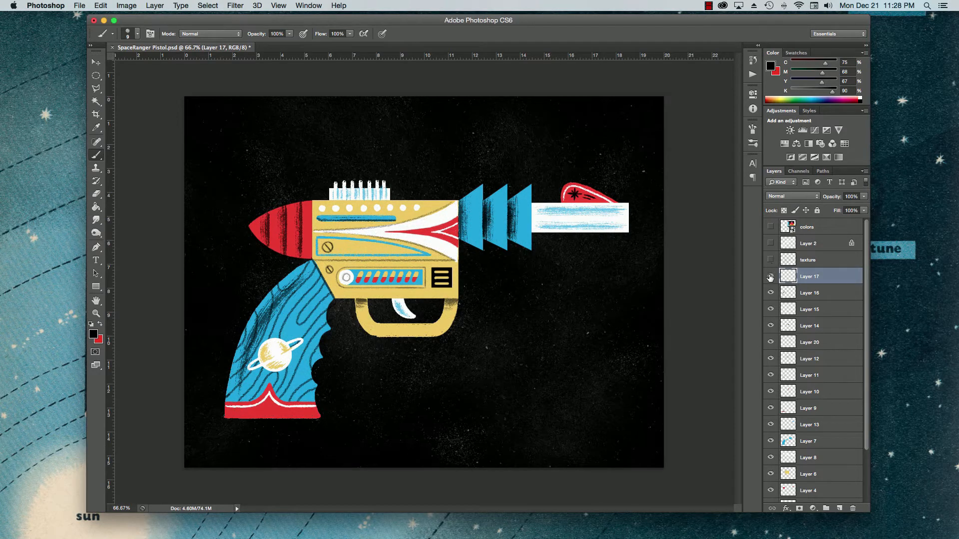
click(771, 277)
click(771, 293)
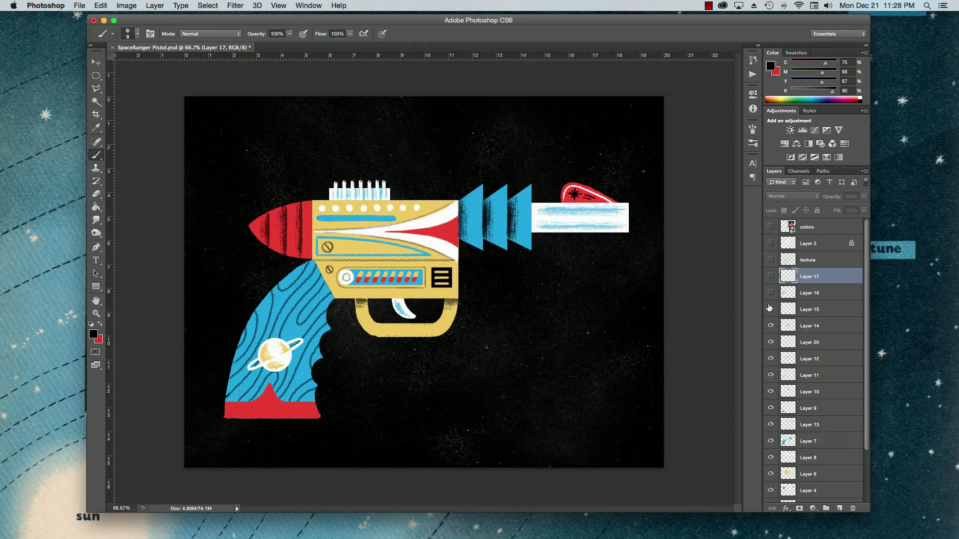
click(771, 310)
click(771, 326)
click(770, 343)
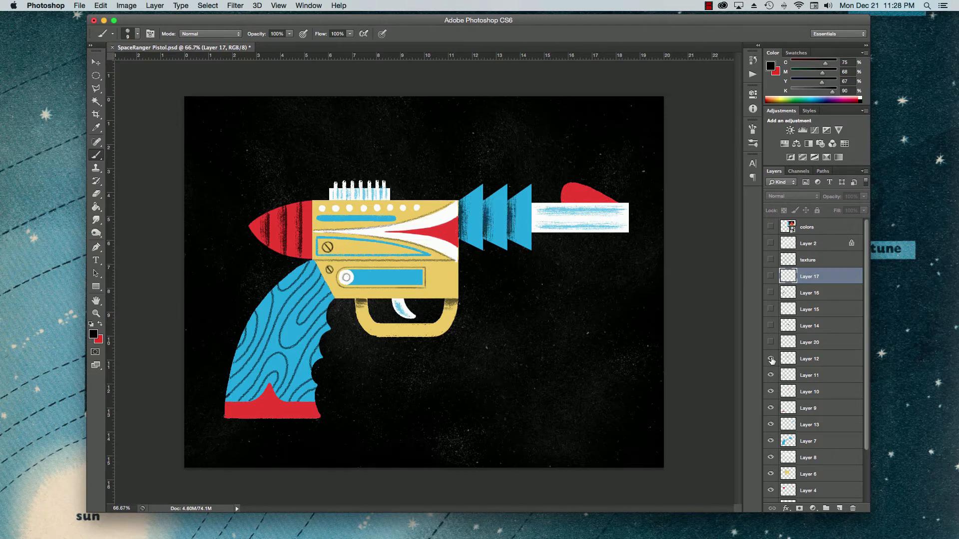
Hide Layers 12, 11, 10, 9 and 13 plus the speckled background Layer 19, leaving only the pistol's flat base shapes
click(770, 359)
click(771, 375)
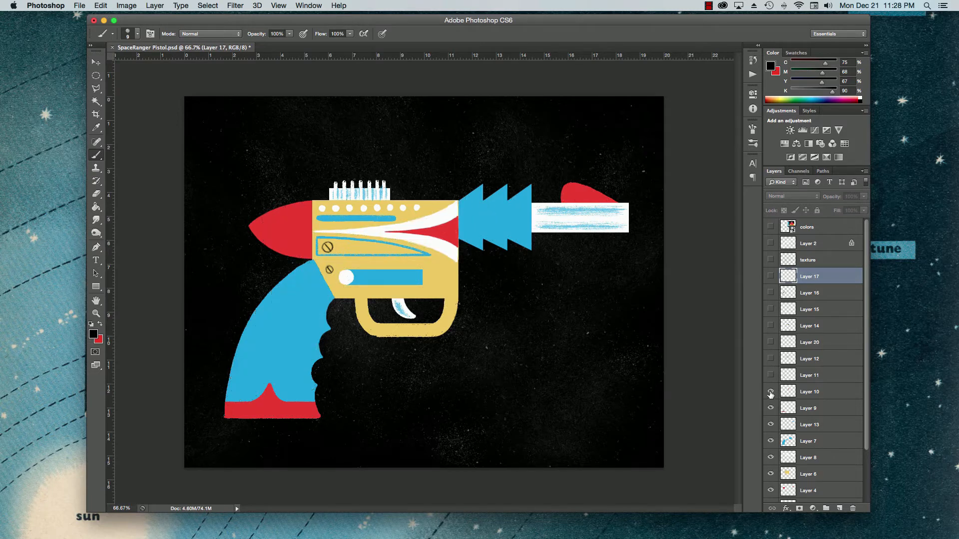
click(770, 393)
click(771, 409)
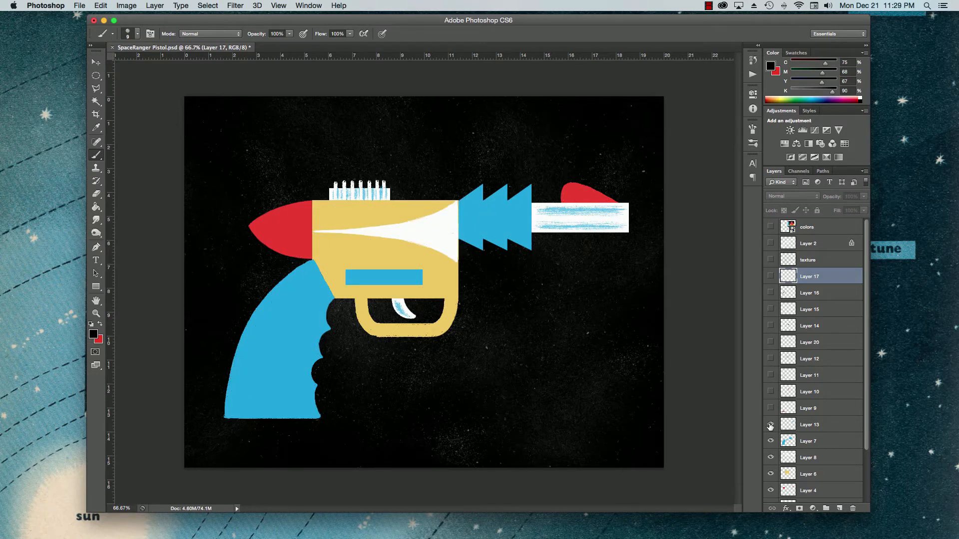
click(770, 427)
scroll(772, 444, down, 2)
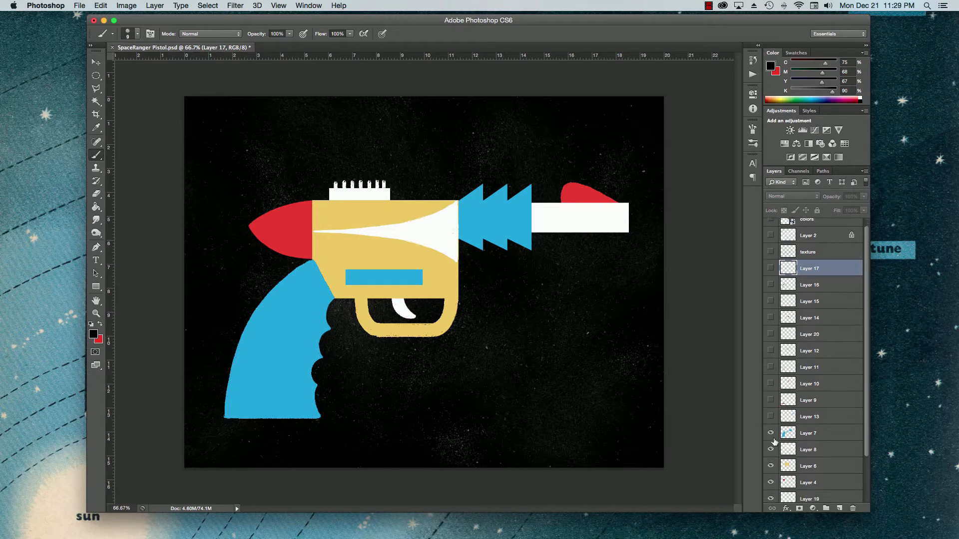
click(770, 496)
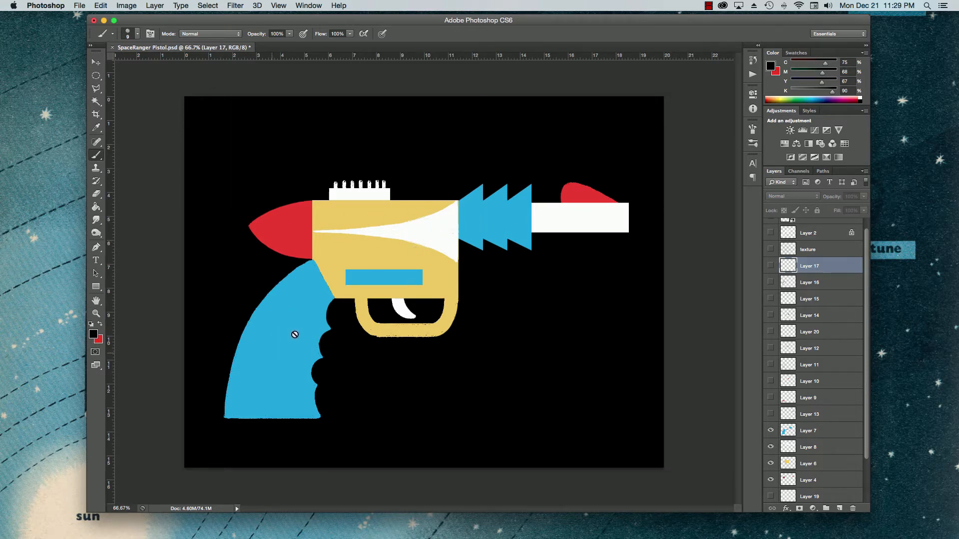
View the SpaceRanger presets available for the Brush tool
click(101, 34)
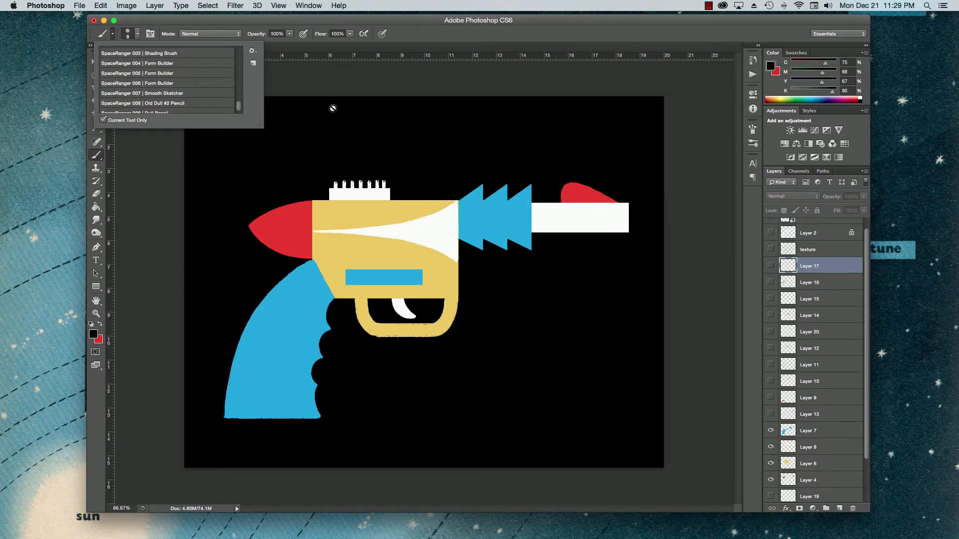
click(327, 119)
click(328, 120)
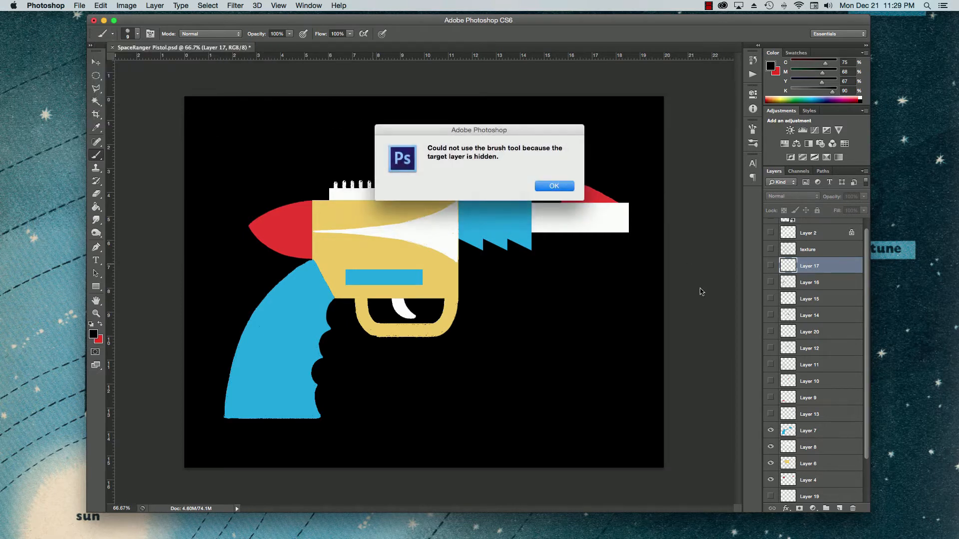
click(555, 186)
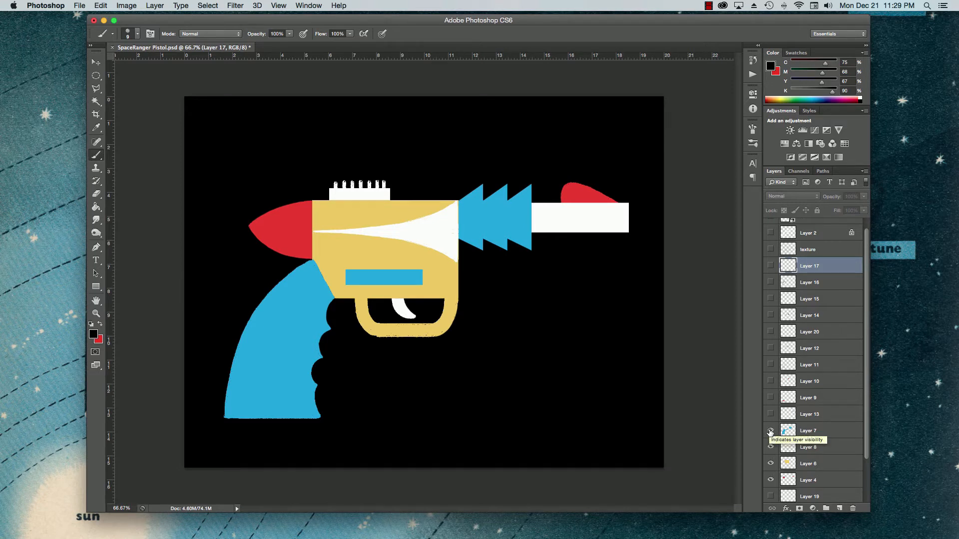
Show Layers 13, 9, 10, 11 and 12 again to bring back the pistol's trim, wood grain and shading
click(771, 431)
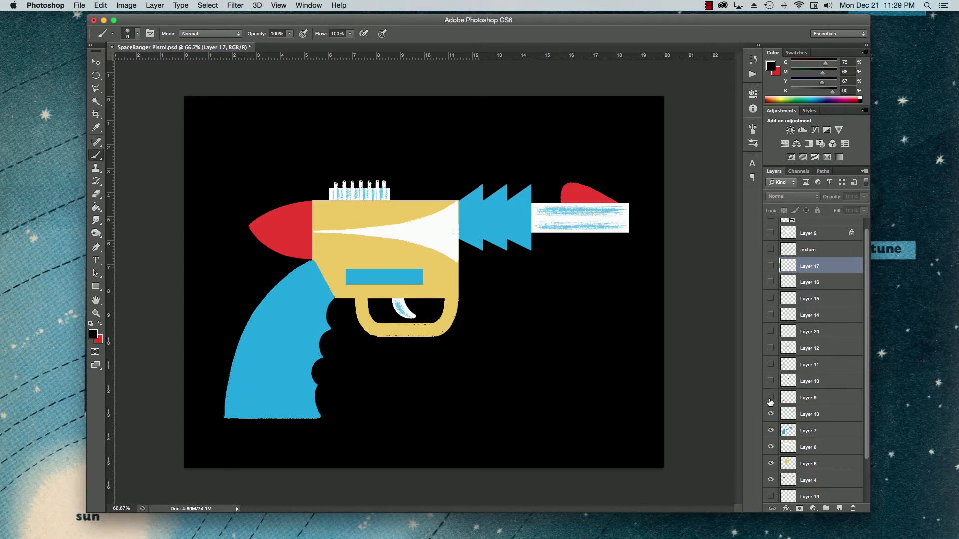
click(770, 398)
click(770, 381)
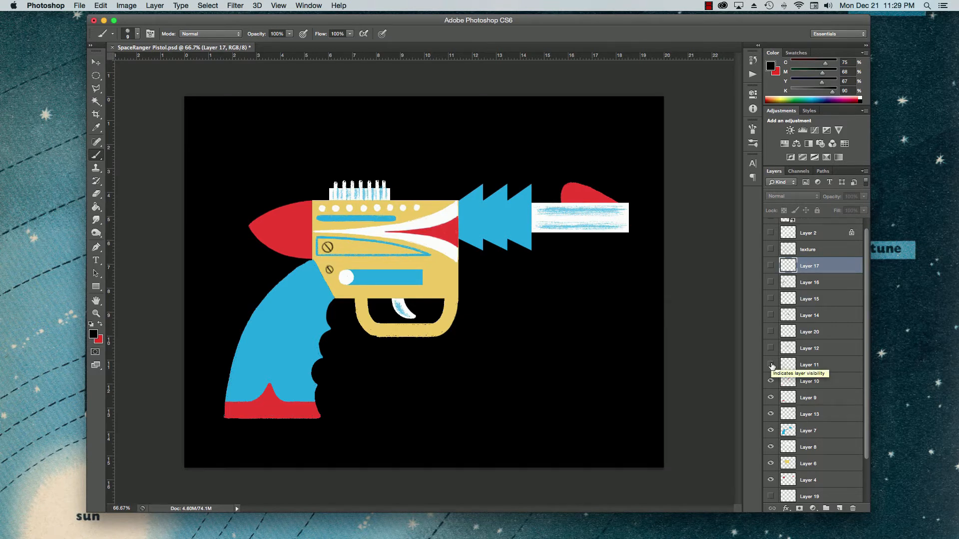
click(771, 365)
click(771, 348)
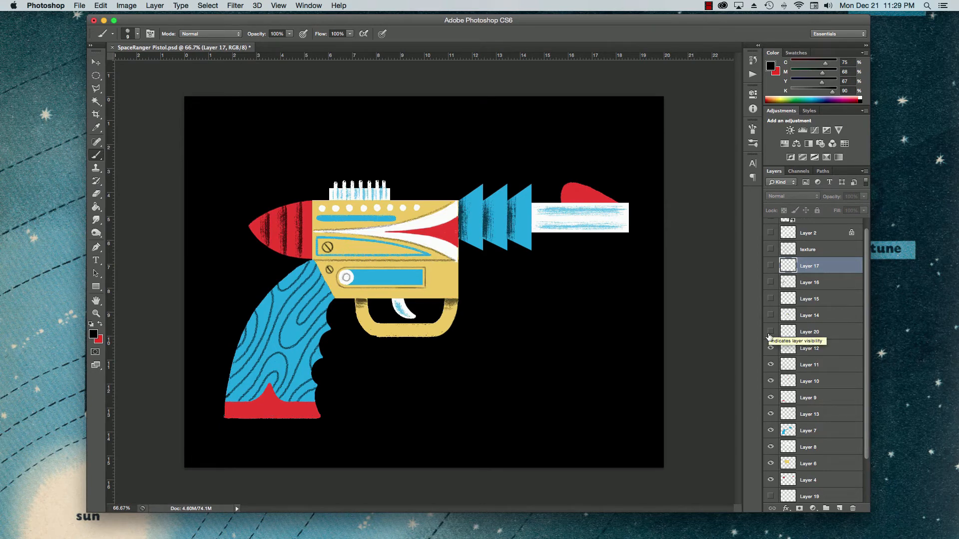
Turn Layers 20, 14, 15, 16 and 17 and the texture layer back on
click(770, 333)
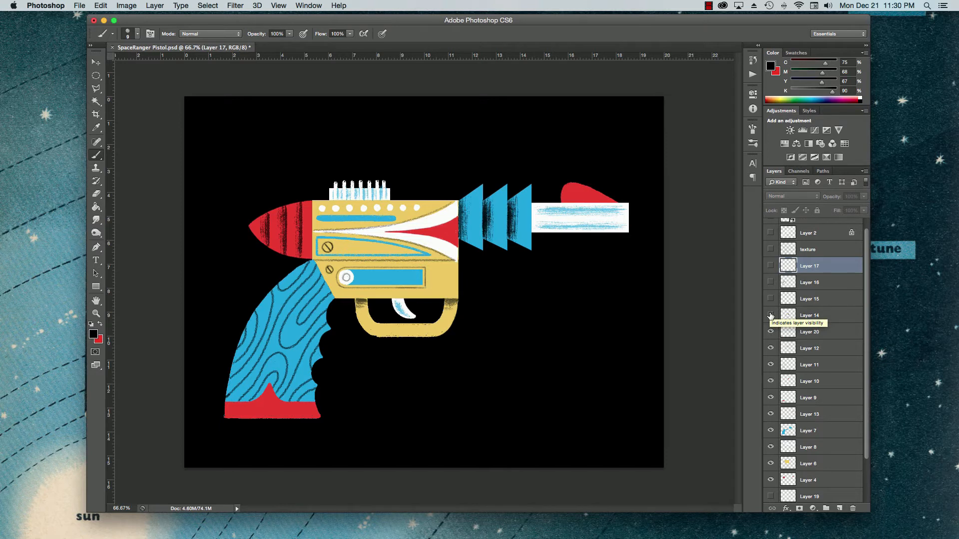
click(770, 315)
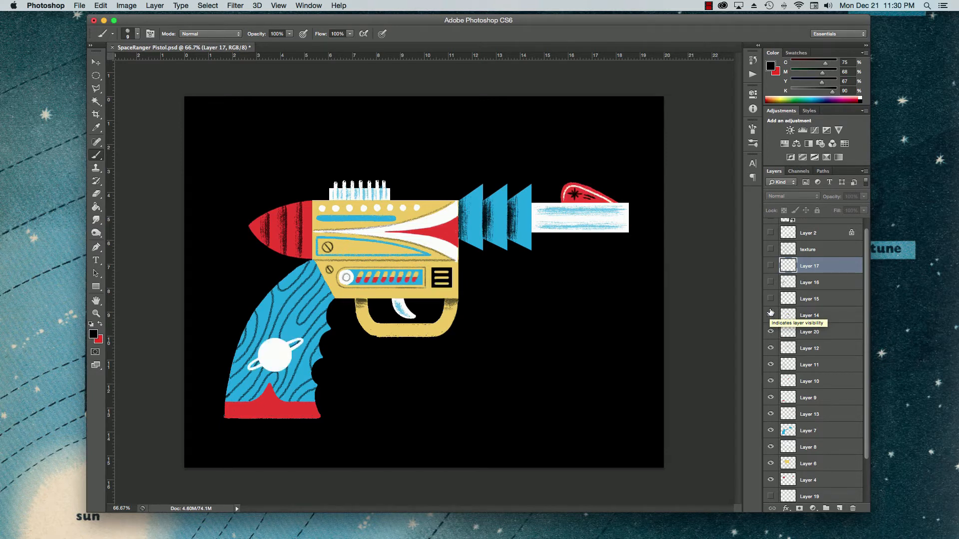
click(770, 299)
click(771, 283)
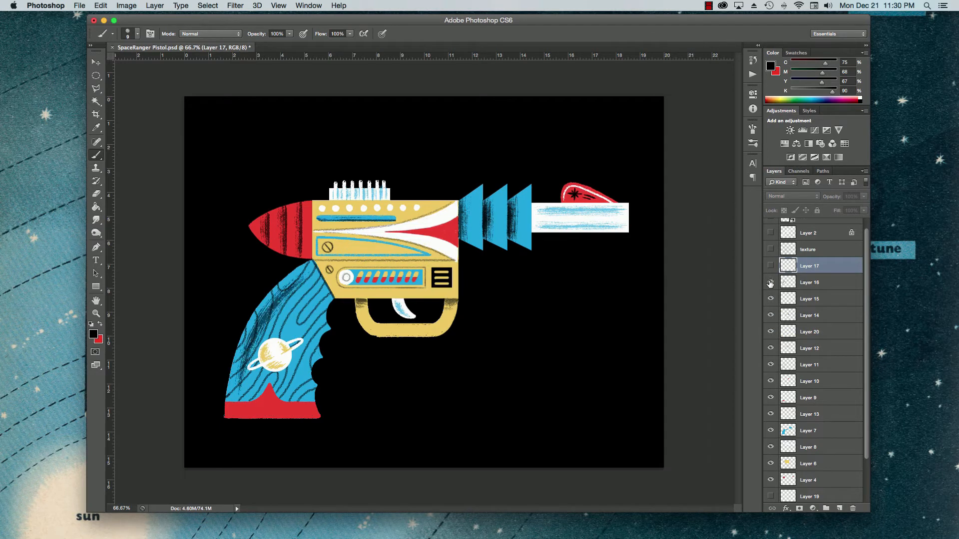
click(770, 266)
click(770, 250)
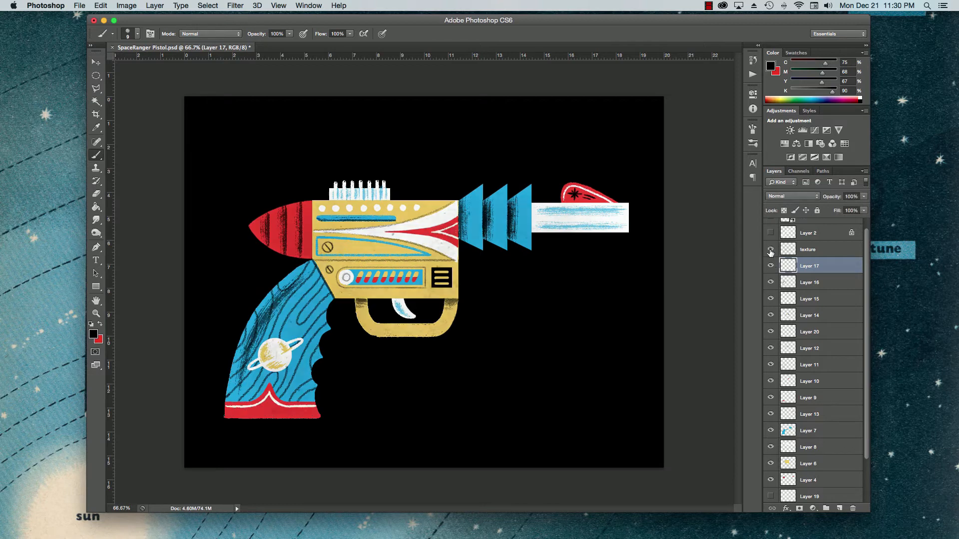
Hide Layers 17, 16, 15, 14, 20, 12 and 11 while keeping the texture layer on
scroll(784, 390, down, 1)
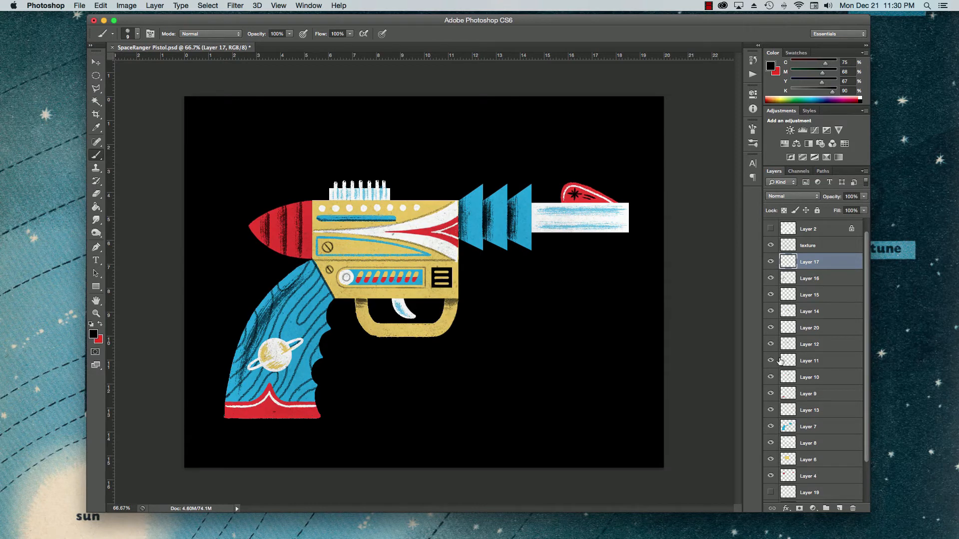
click(770, 261)
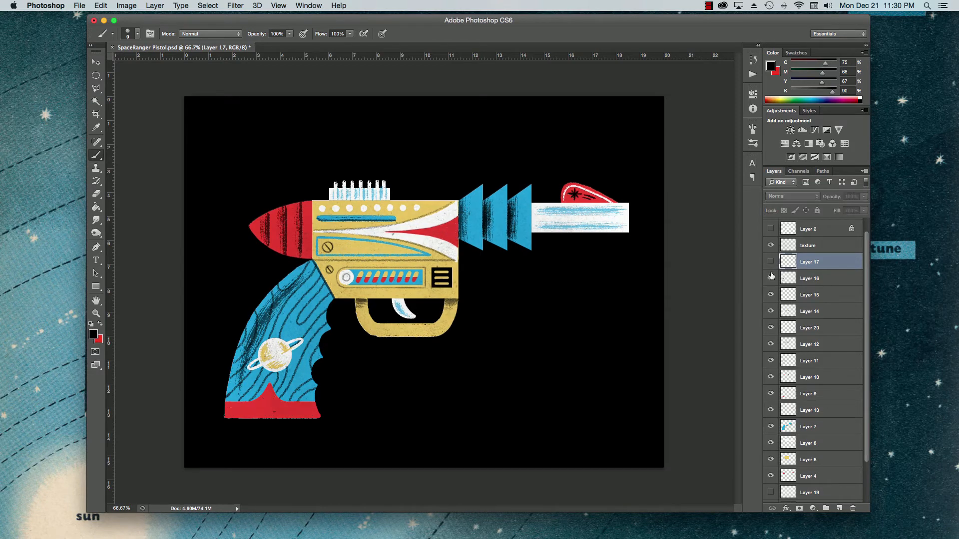
click(771, 278)
click(771, 295)
click(770, 311)
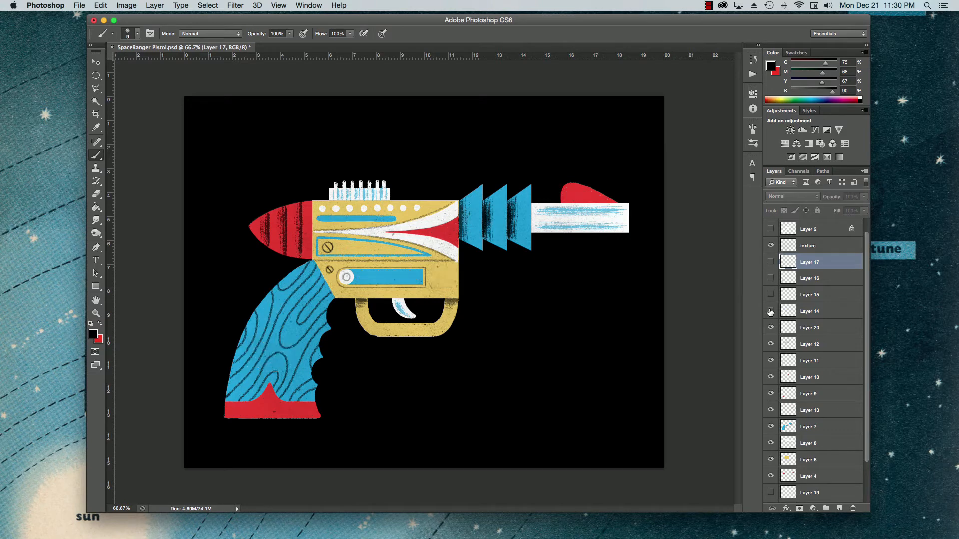
click(770, 328)
click(771, 344)
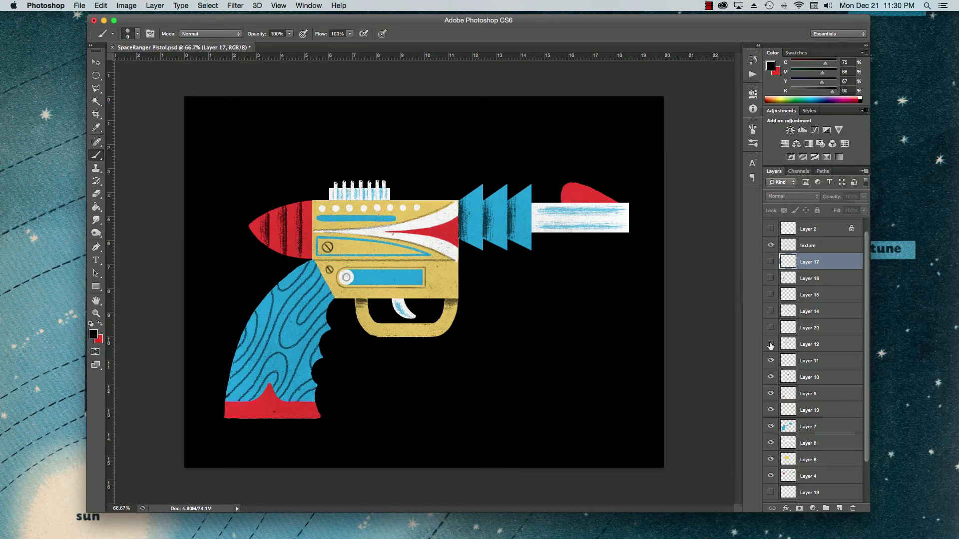
click(771, 361)
Make Layers 12, 11, 20, 14, 15, 16 and 17 visible again
click(770, 344)
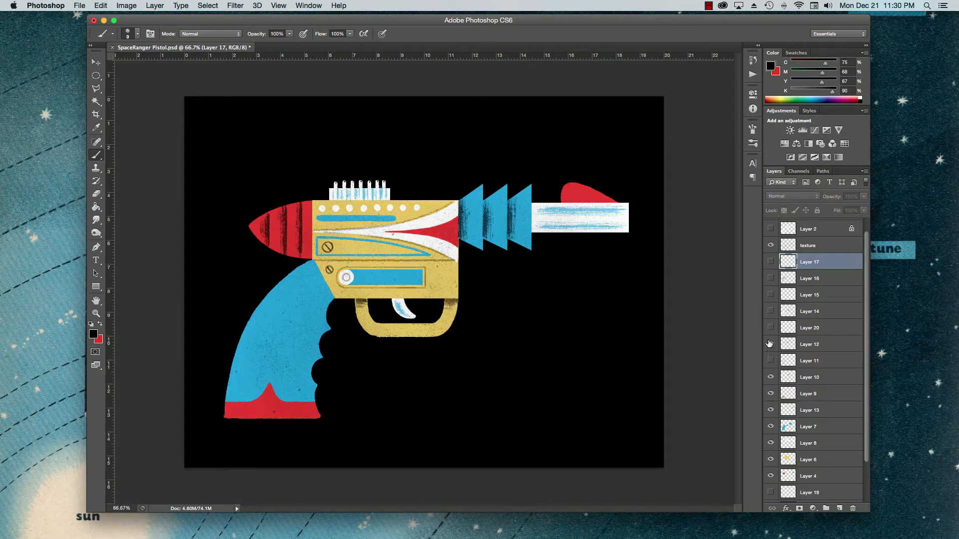
click(771, 360)
click(770, 327)
click(771, 311)
click(771, 294)
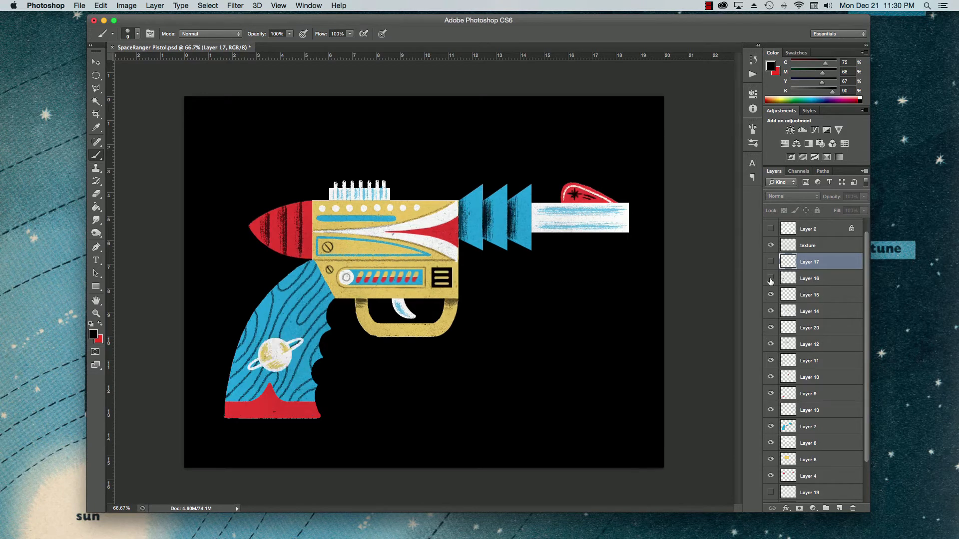
click(771, 279)
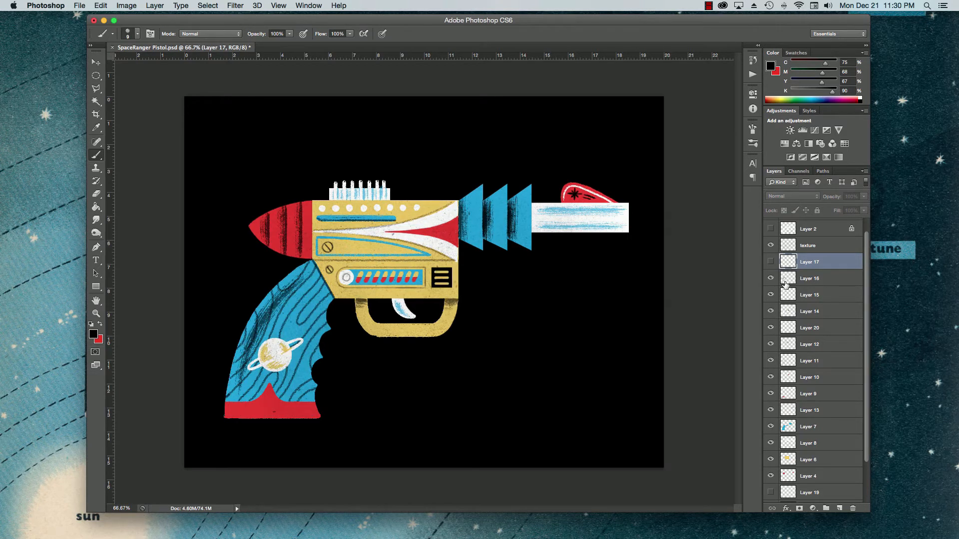
click(770, 261)
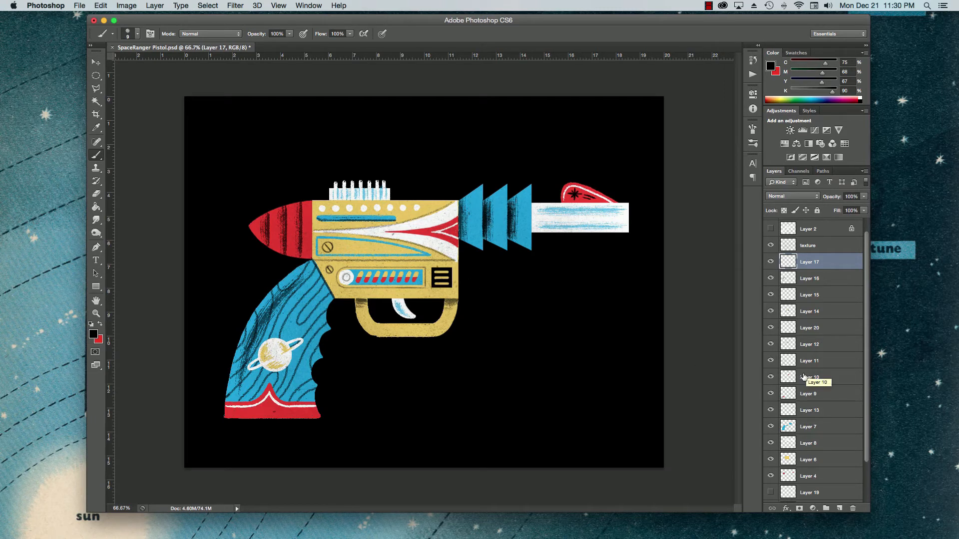
Toggle Layers 20, 14 and 12 off and on to examine what each contributes to the pistol
scroll(802, 377, down, 2)
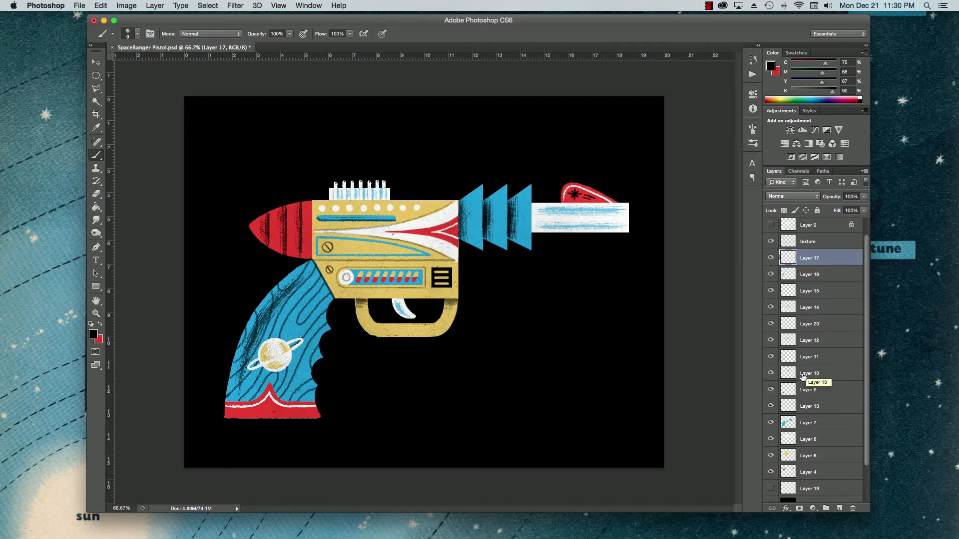
click(770, 306)
click(770, 306)
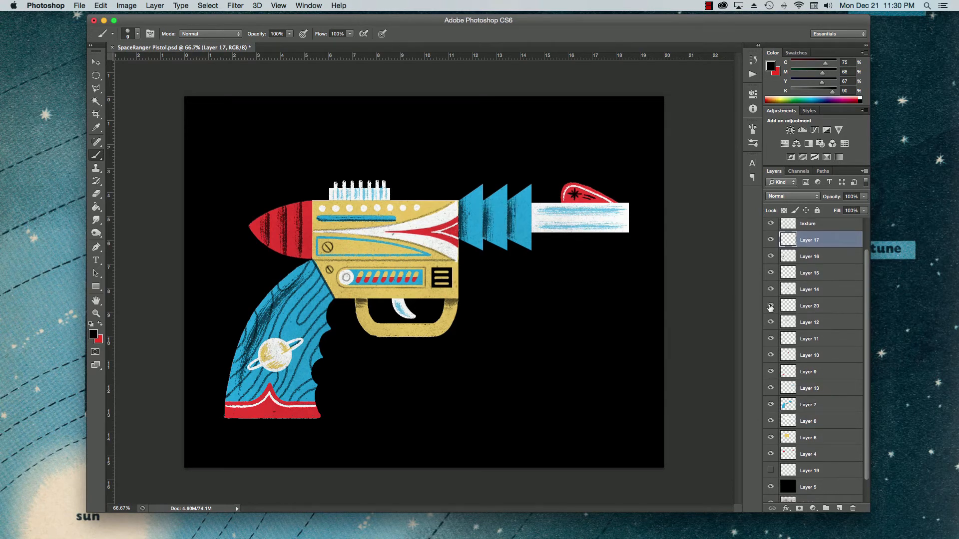
click(771, 289)
click(771, 289)
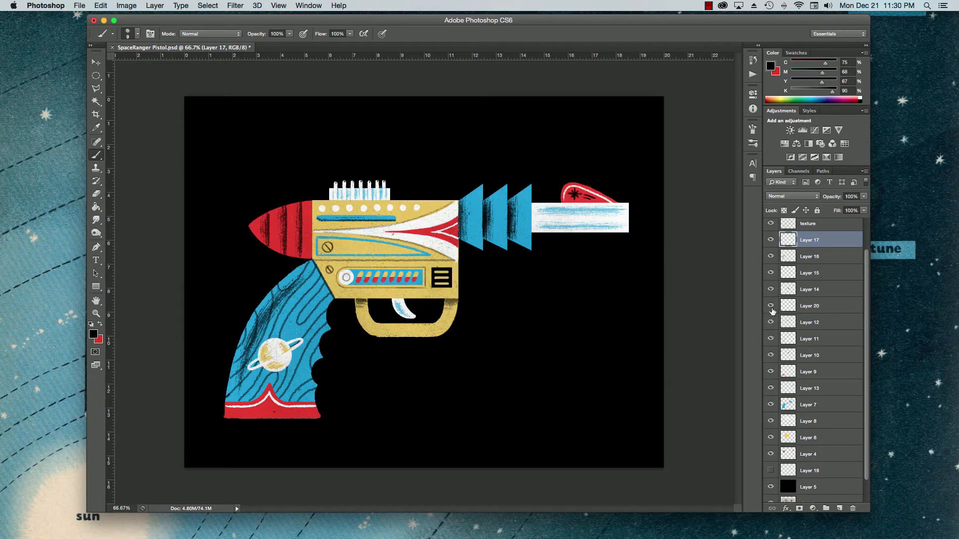
click(771, 322)
click(770, 322)
click(770, 306)
click(770, 306)
Merge Layer 20 down into Layer 12, then hide Layer 12 with an empty layer active above it
click(802, 306)
key(super+e)
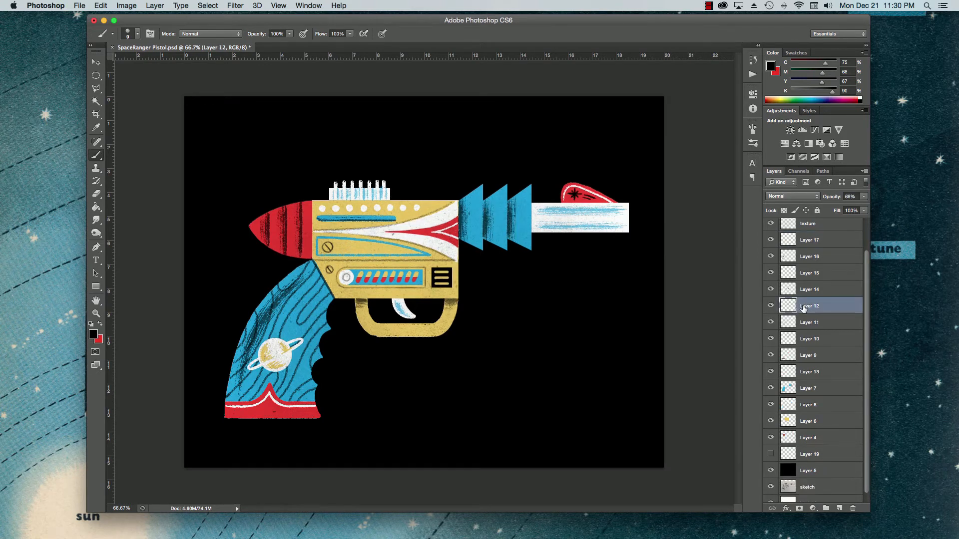
key(super+z)
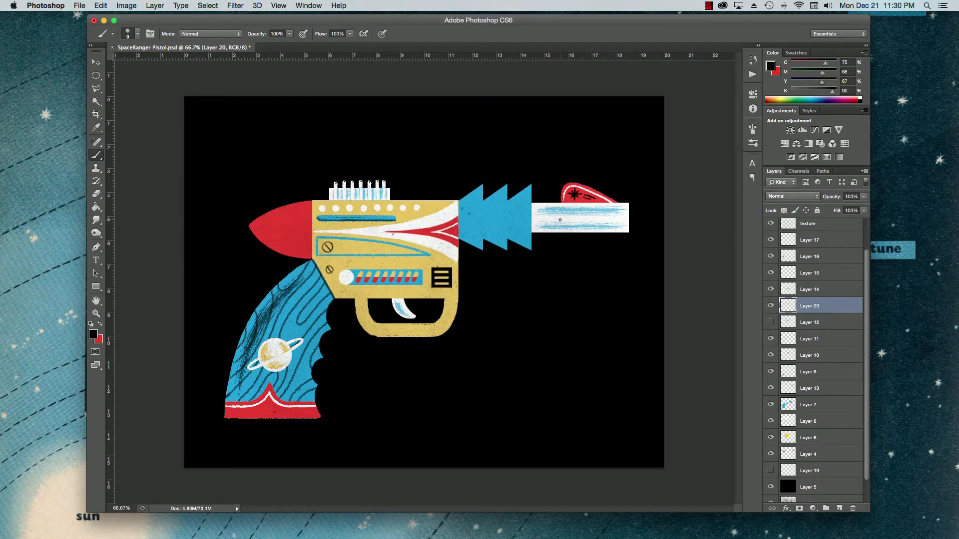
Select the SpaceRanger 003 Shading Brush preset for shading the pistol's blue barrel fins
key(super+equal)
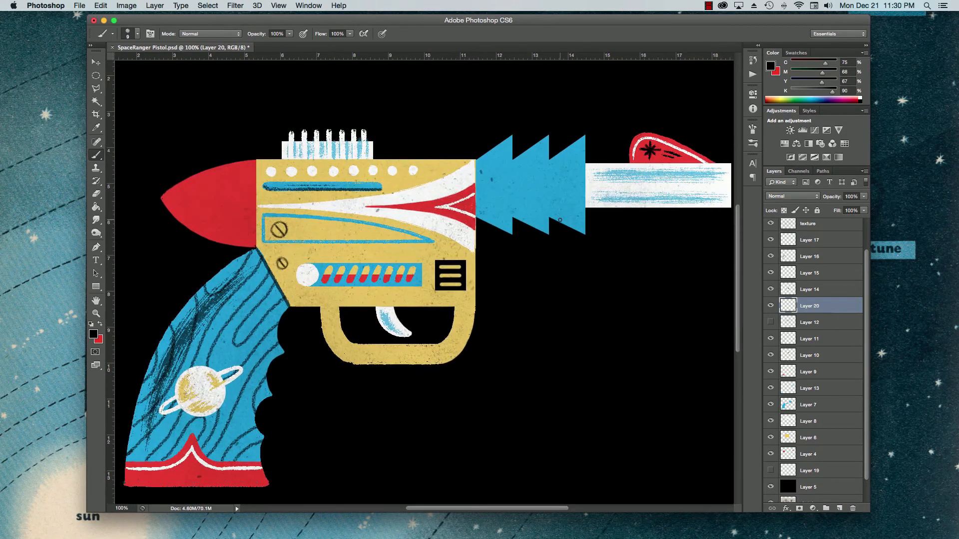
drag(593, 245, 581, 307)
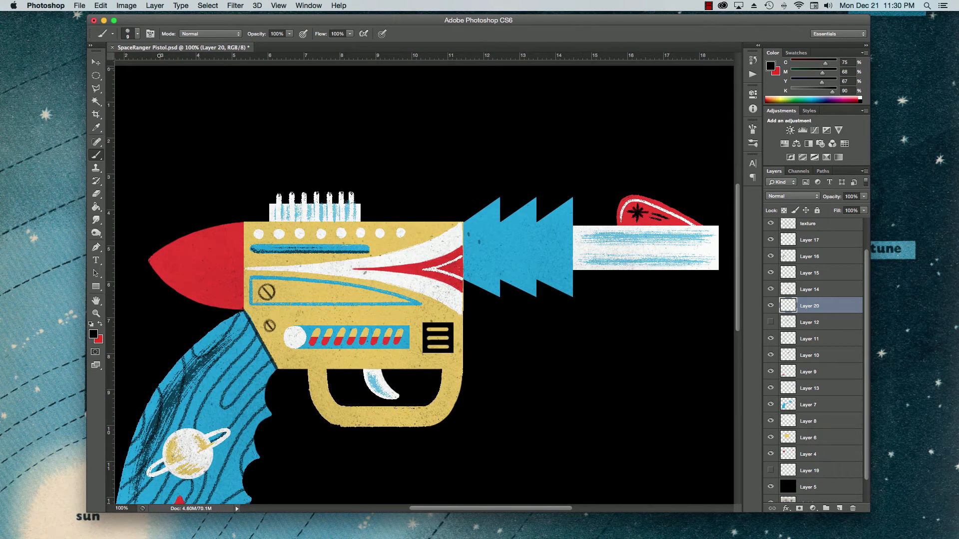
click(112, 35)
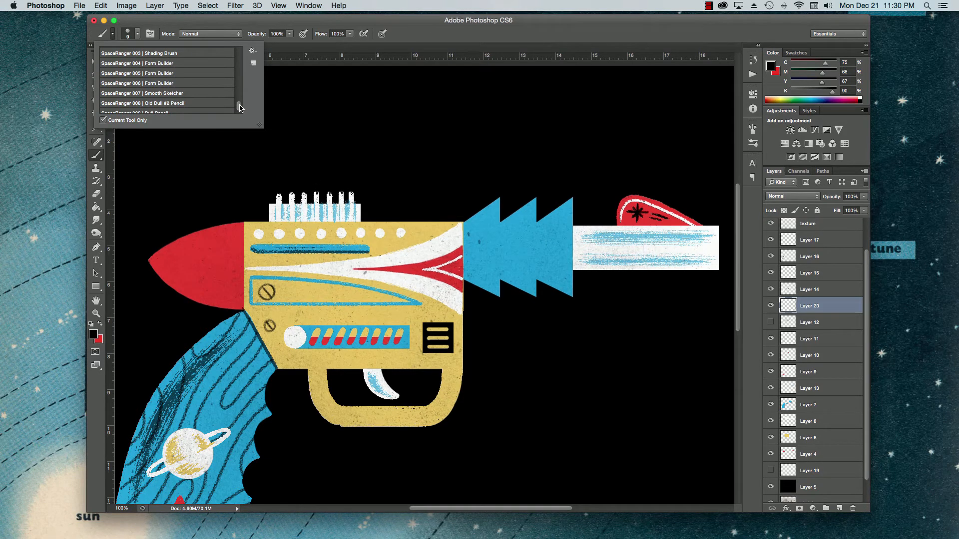
drag(240, 107, 241, 107)
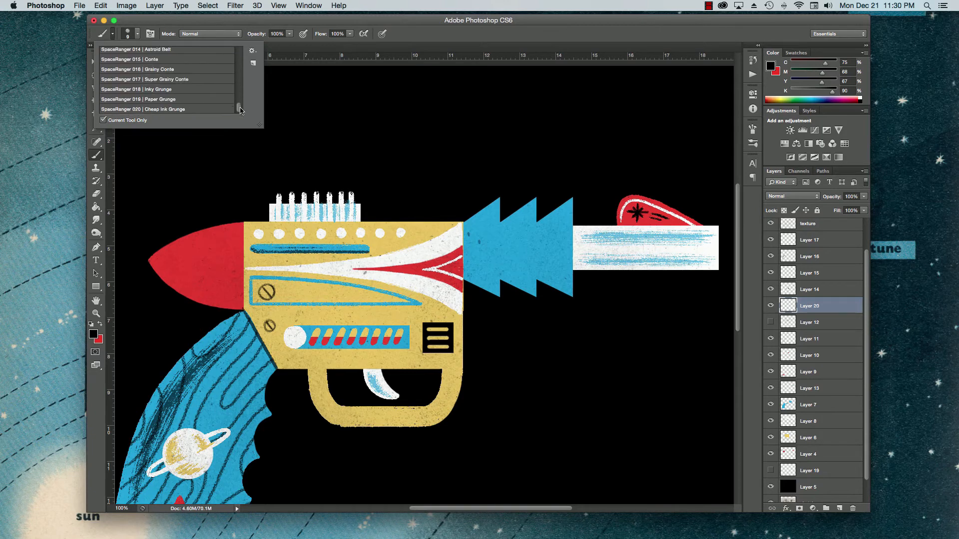
scroll(179, 95, up, 1)
scroll(179, 96, up, 3)
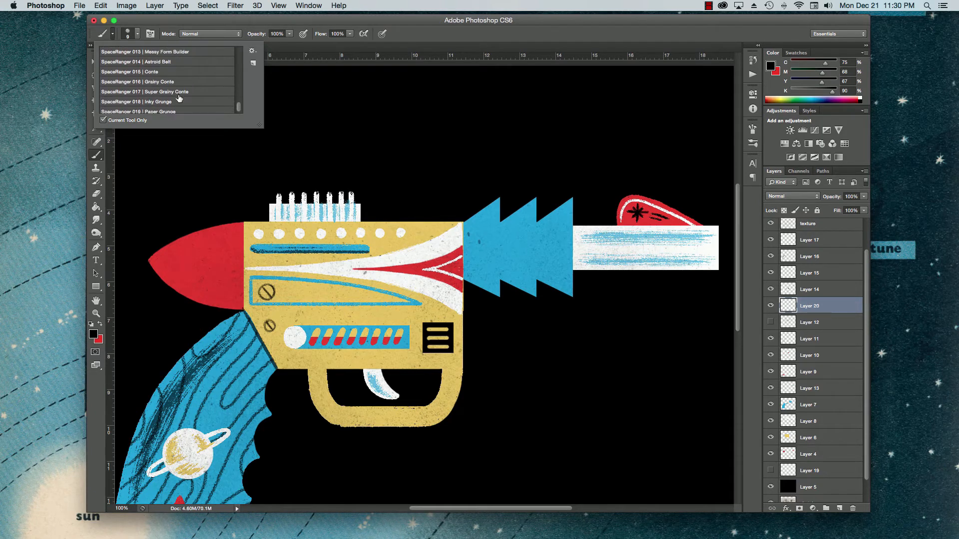
scroll(180, 98, up, 2)
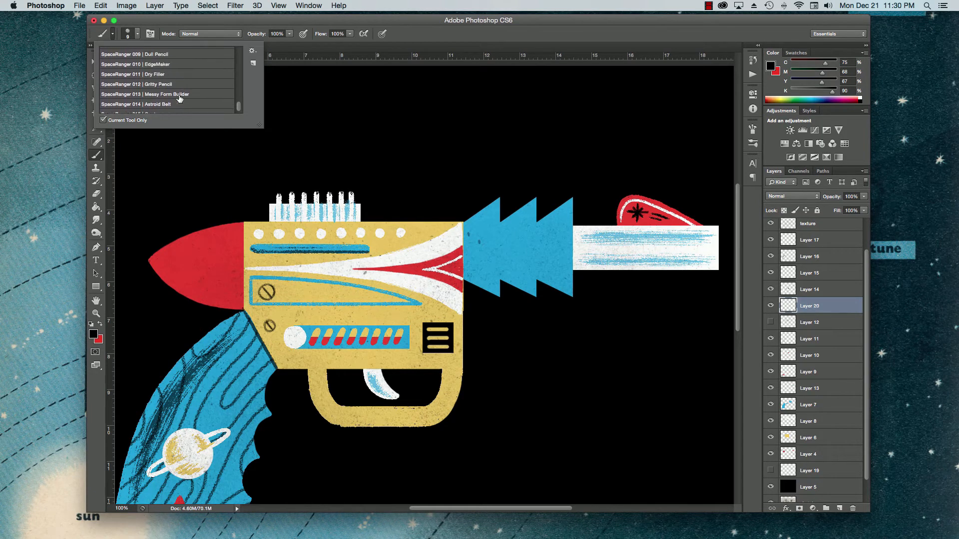
scroll(175, 73, up, 2)
scroll(175, 73, up, 4)
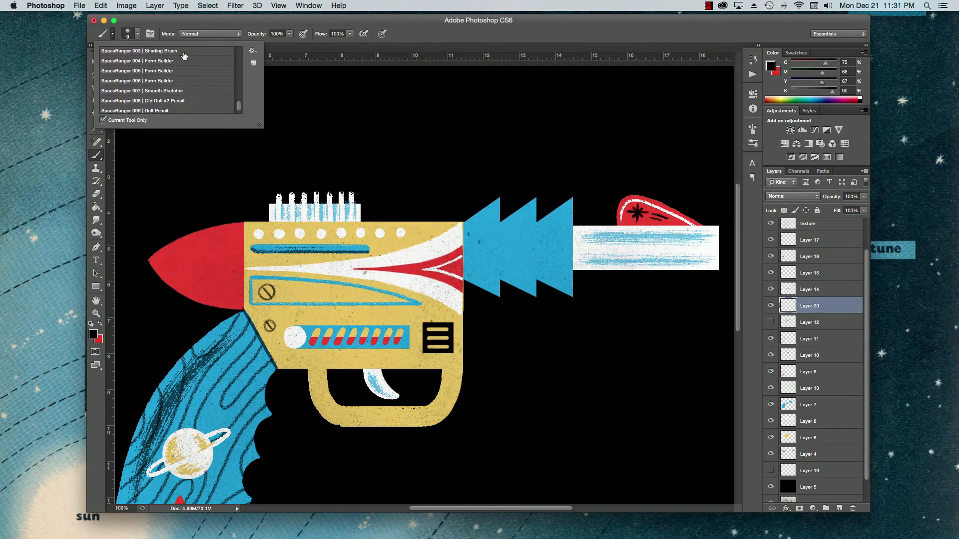
click(183, 51)
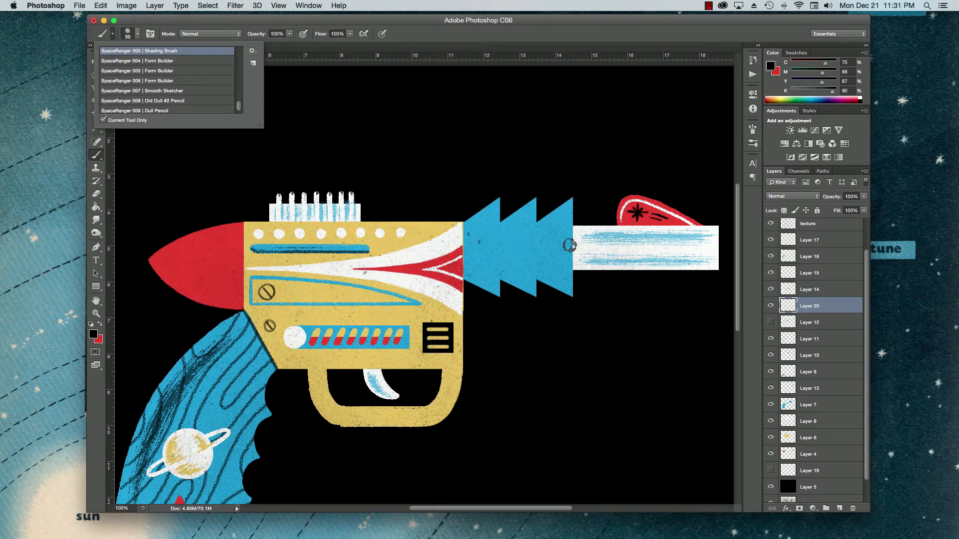
Reduce the brush size to 9 and paint rough black vertical shading along the rear edge of the blue fin nearest the barrel
key(bracketleft)
key(bracketleft)
key(bracketleft)
key(bracketleft)
key(bracketleft)
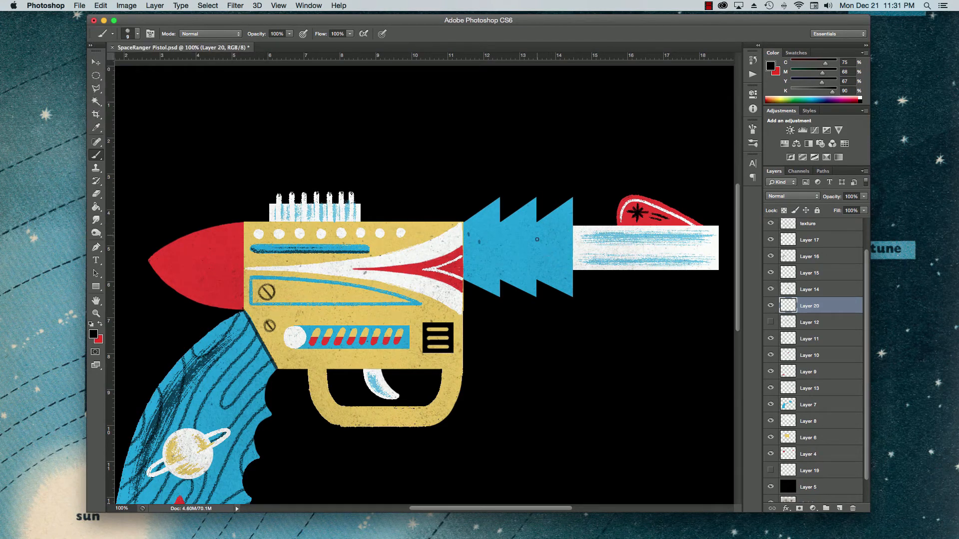
drag(538, 234, 537, 280)
mouse_move(537, 230)
mouse_down()
mouse_move(540, 278)
mouse_move(546, 216)
mouse_move(550, 257)
mouse_up()
drag(537, 271, 541, 249)
drag(545, 215, 546, 299)
drag(549, 231, 549, 283)
drag(549, 217, 549, 294)
drag(545, 260, 546, 285)
Paint matching rough black vertical shading along the rear edges of the middle blue fin and the fin next to the pistol body
mouse_move(501, 221)
mouse_down()
mouse_move(502, 283)
mouse_move(501, 262)
mouse_up()
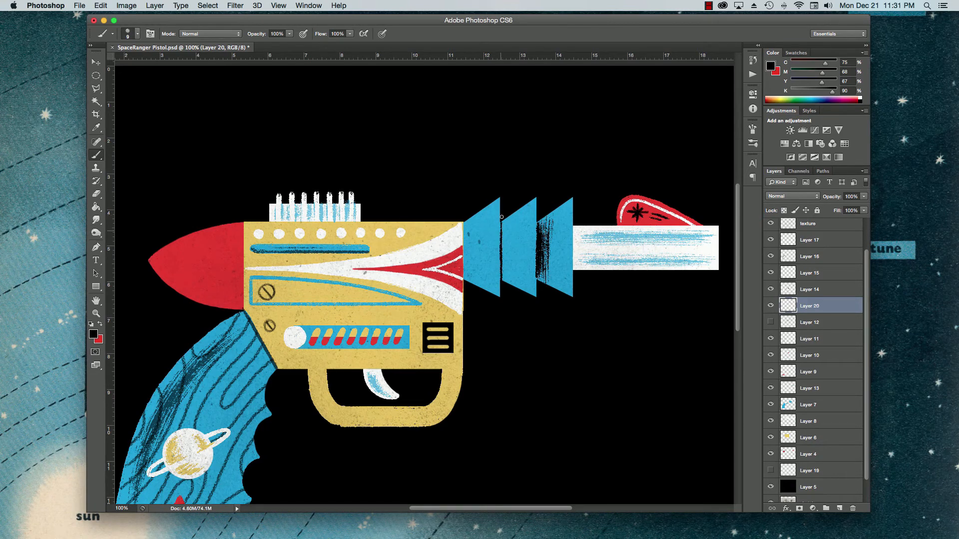
drag(502, 223, 505, 278)
mouse_move(507, 276)
mouse_down()
mouse_move(506, 257)
mouse_move(509, 293)
mouse_move(512, 257)
mouse_move(511, 295)
mouse_move(514, 211)
mouse_up()
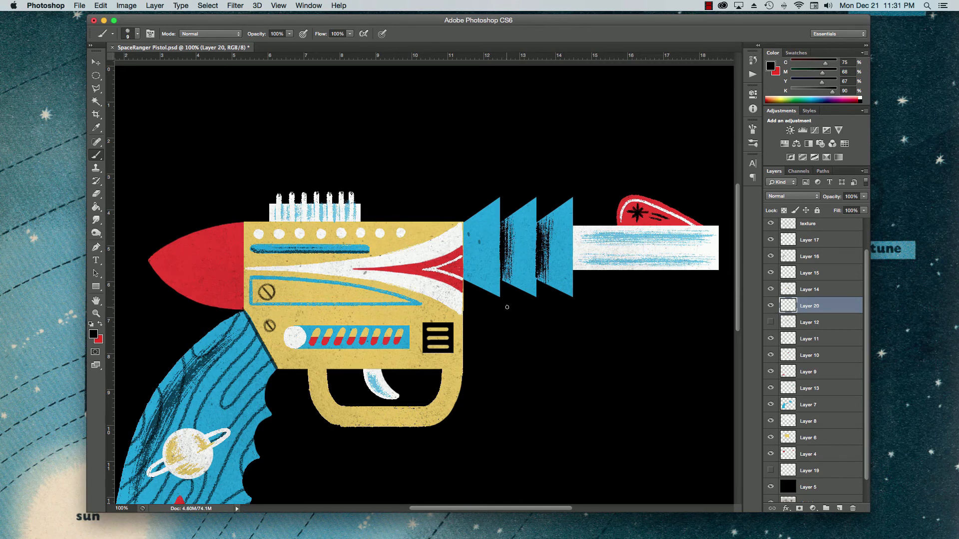
mouse_move(465, 223)
mouse_down()
mouse_move(465, 278)
mouse_move(466, 262)
mouse_move(472, 282)
mouse_move(471, 222)
mouse_move(474, 290)
mouse_up()
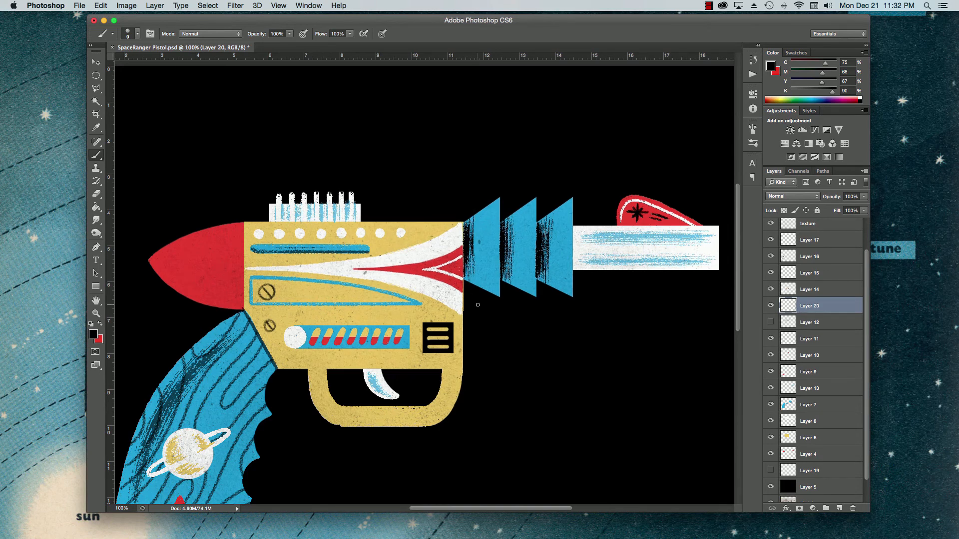
Lower the opacity of Layer 20 to 71% and make Layer 12 visible again
key(super+minus)
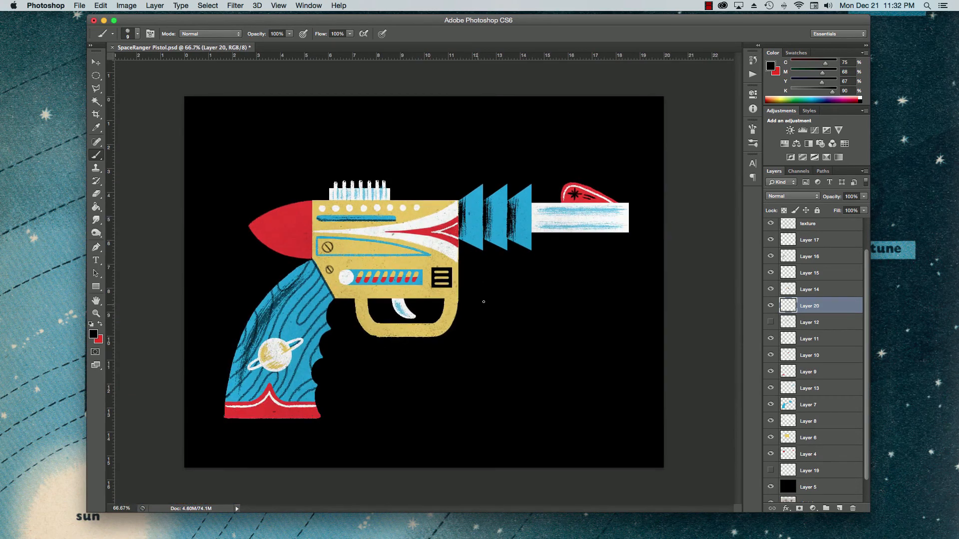
mouse_move(864, 196)
mouse_down()
mouse_move(841, 209)
mouse_move(851, 209)
mouse_up()
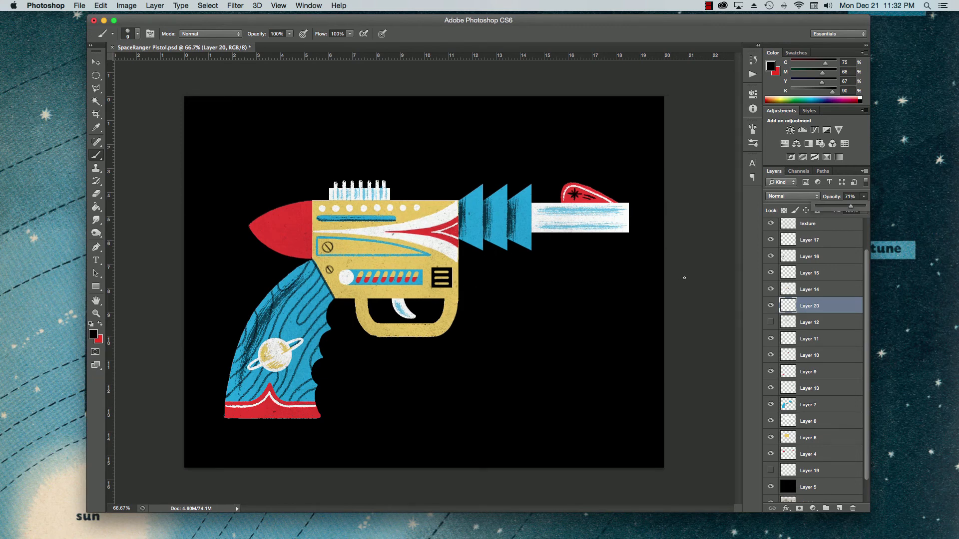
click(770, 322)
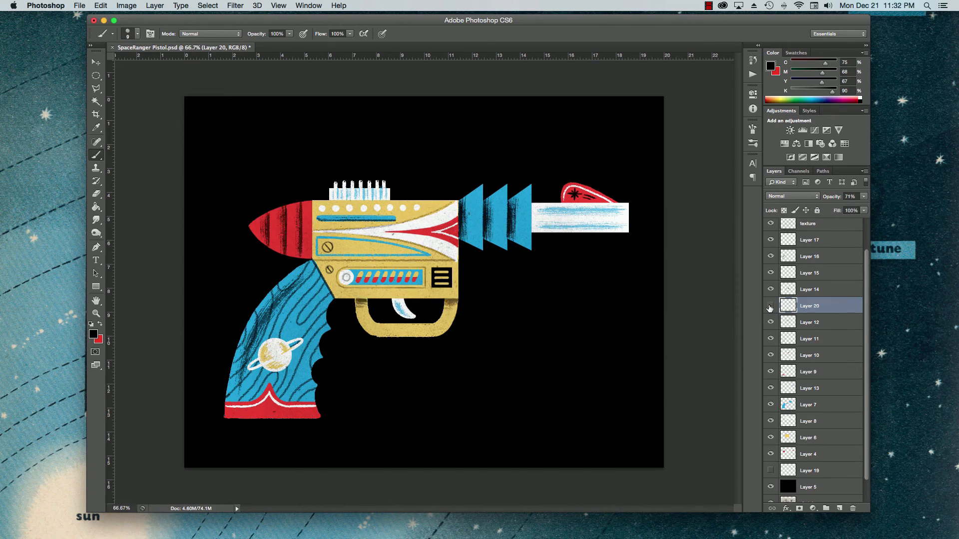
Toggle Layer 20 to compare the fin shading, leave it hidden, and show the speckled background texture on Layer 18
click(770, 307)
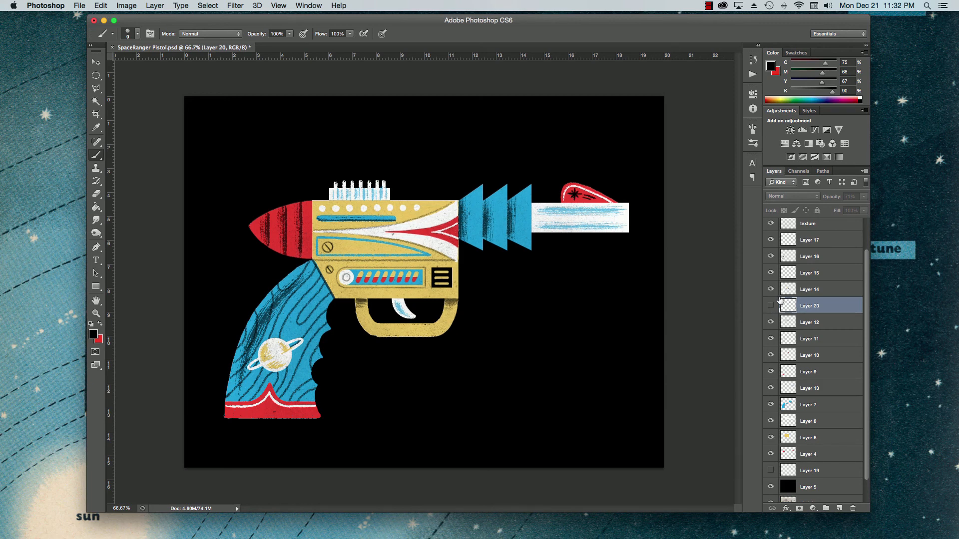
click(771, 305)
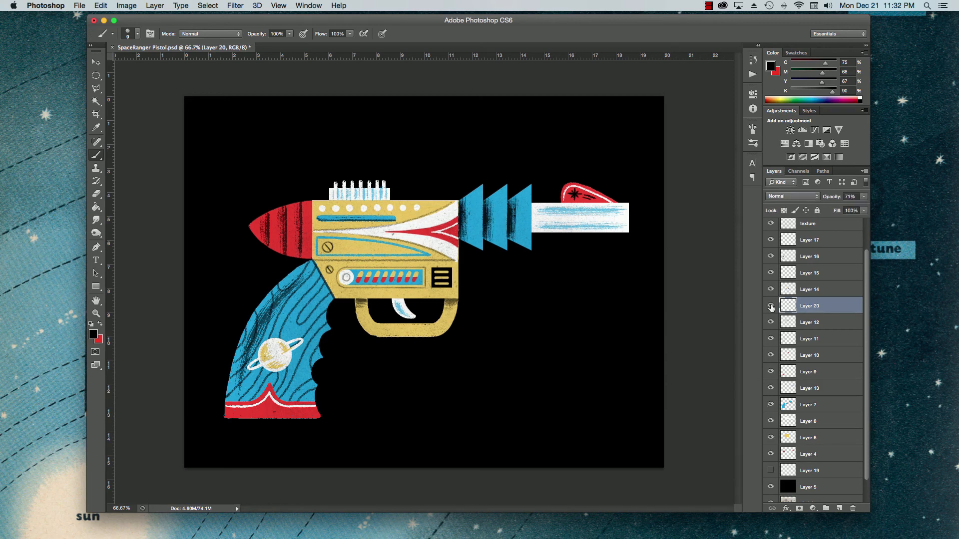
click(771, 306)
click(771, 470)
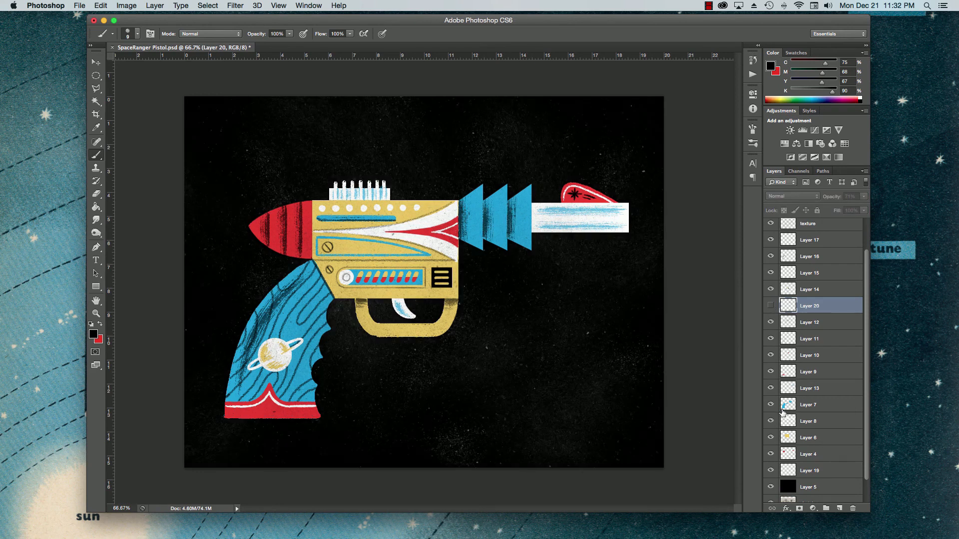
scroll(783, 411, up, 3)
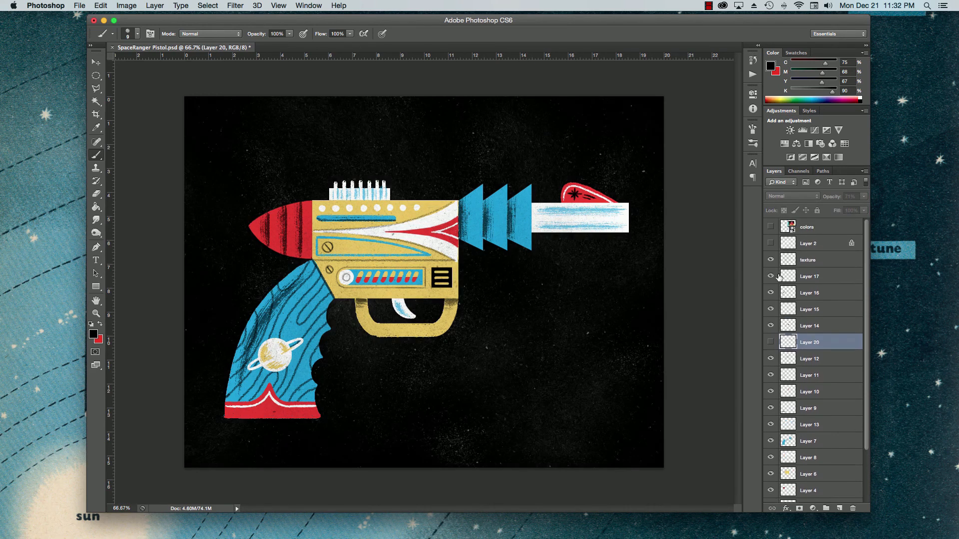